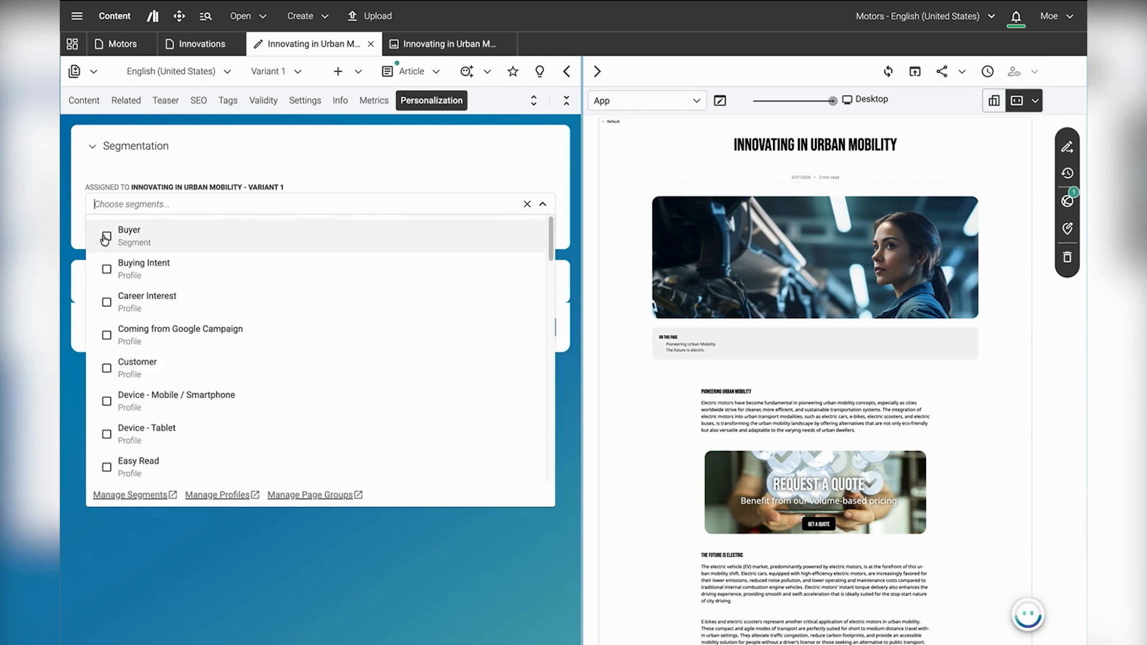
Step: Close the segment list without choosing another segment and collapse the A/B Test section
left_click(73, 260)
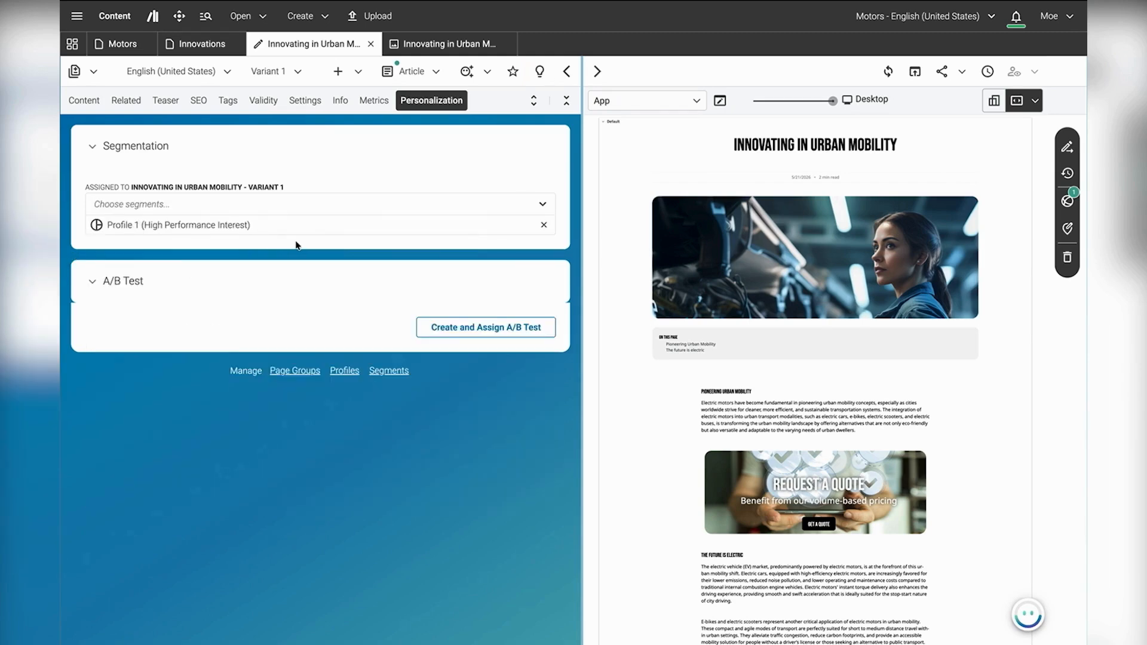
left_click(118, 280)
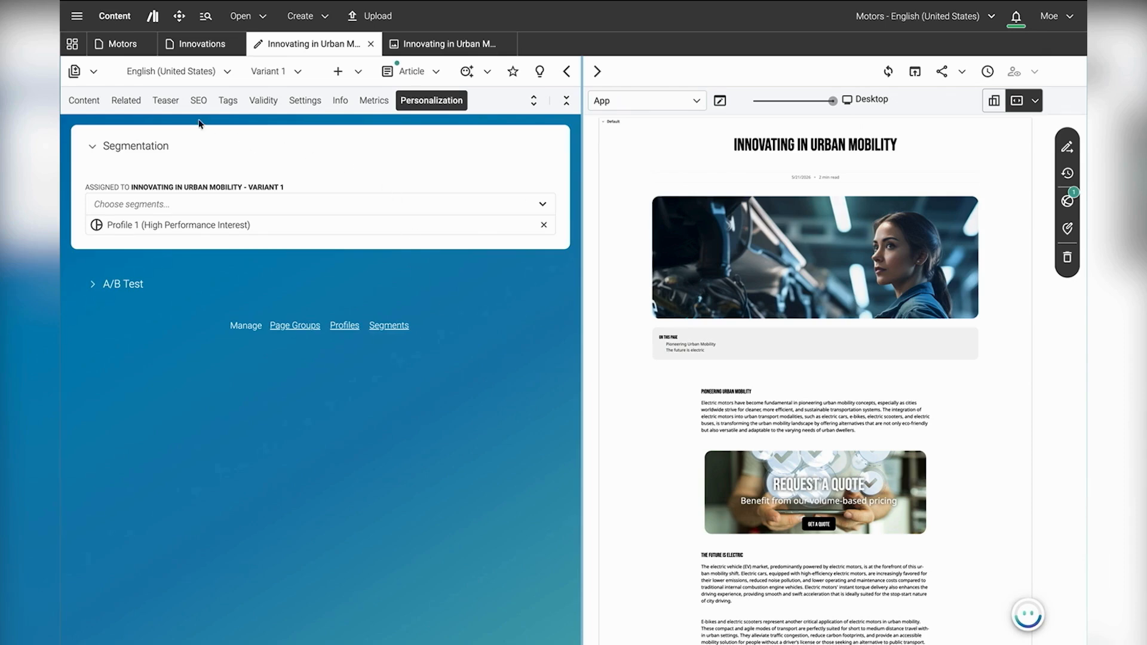
Step: Show the variant's content and send KIO the saved prompt "Suggest 4 alternative titles targeting engineers of high performance motors"
left_click(84, 100)
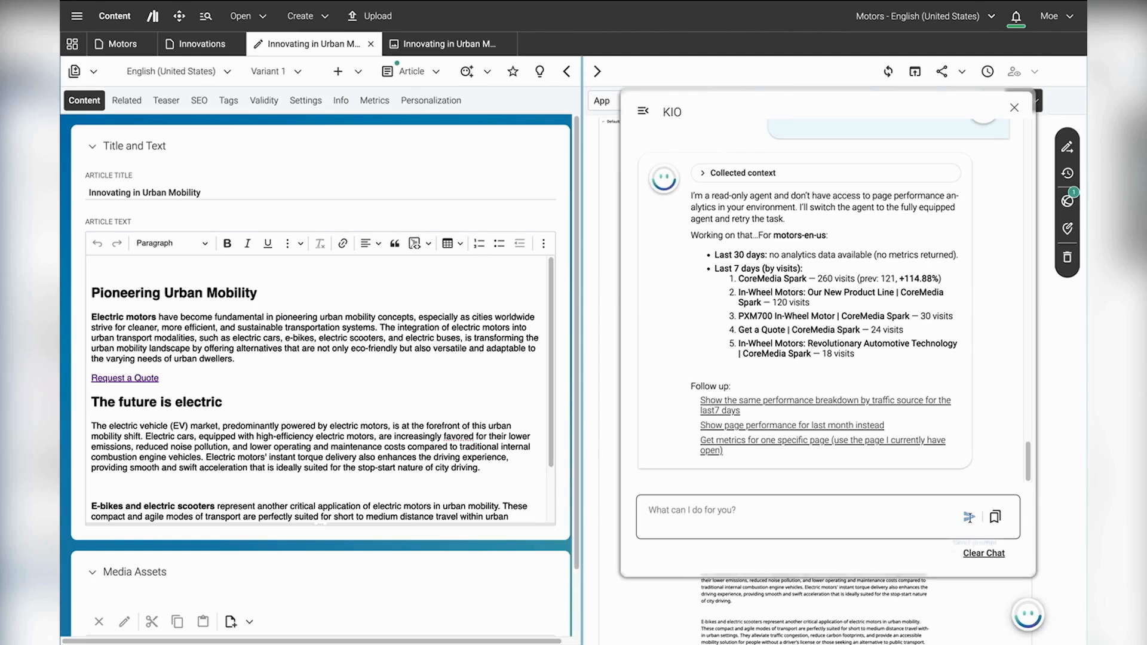
left_click(995, 517)
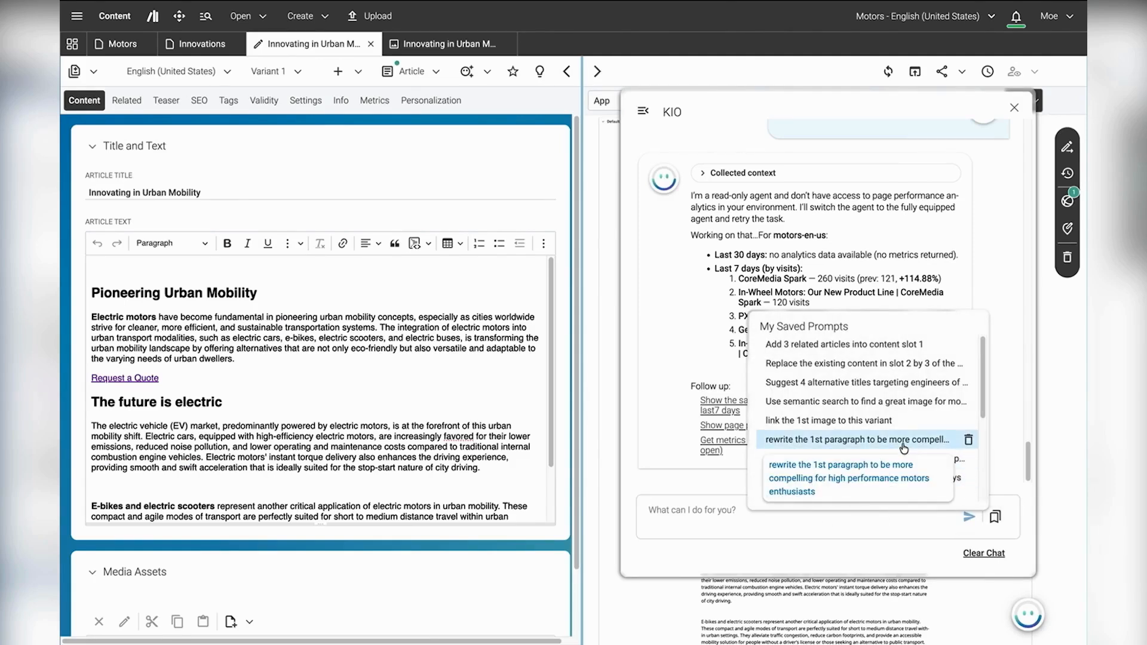
left_click(846, 385)
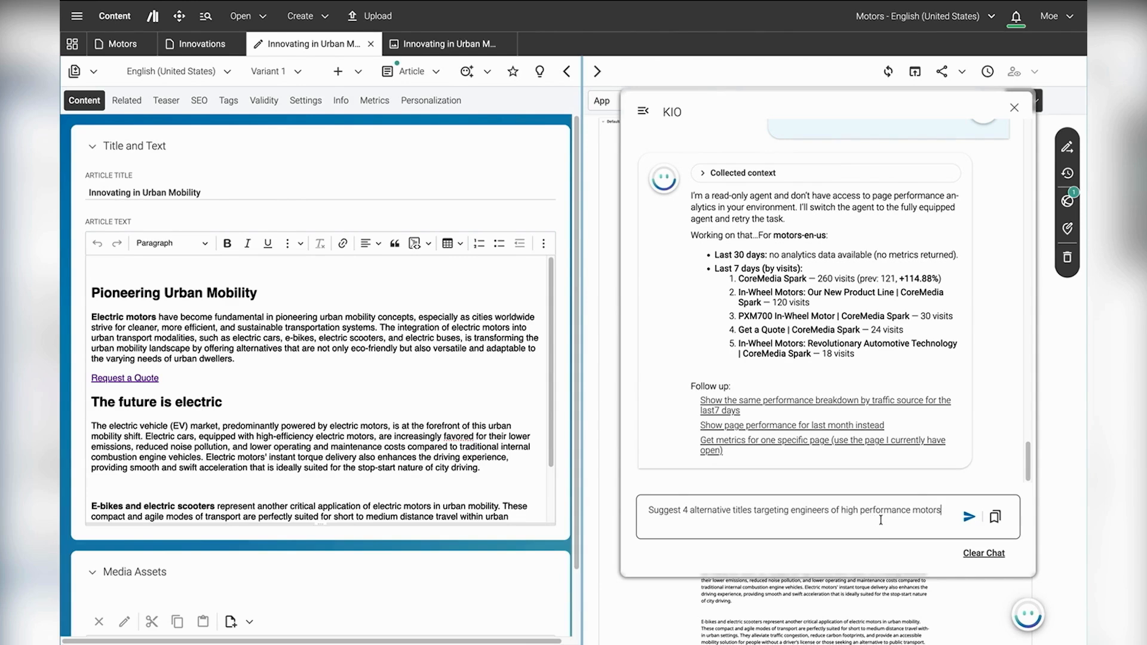
left_click(969, 516)
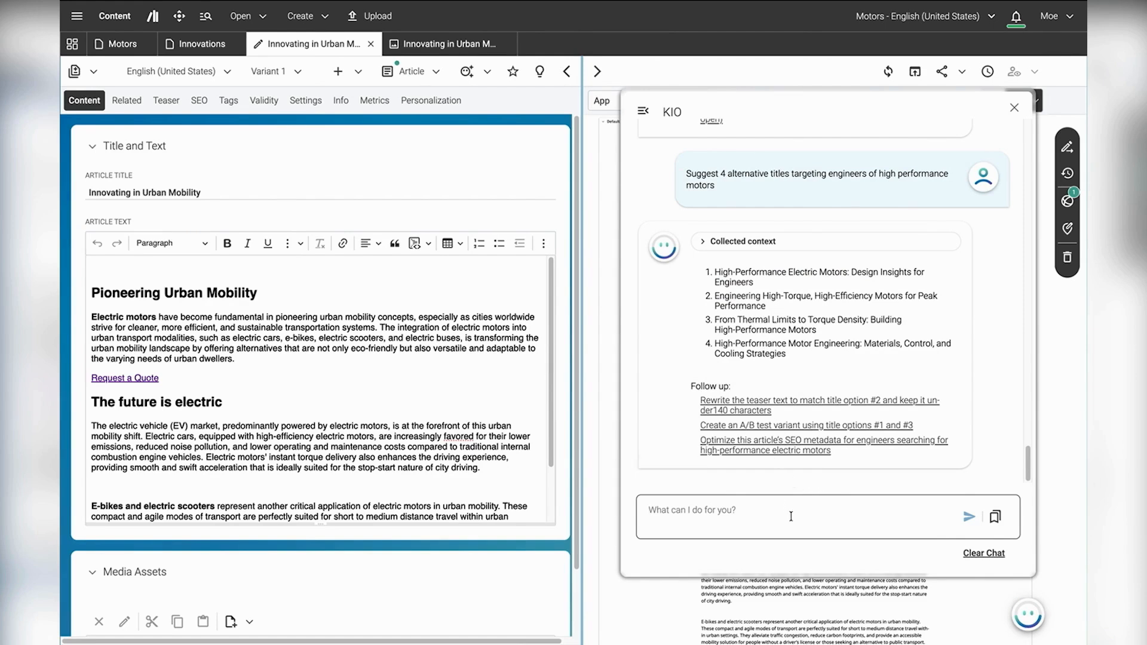
Step: Ask KIO to apply the 2nd suggested title to this variant
type("apply the 2ndm to this variant")
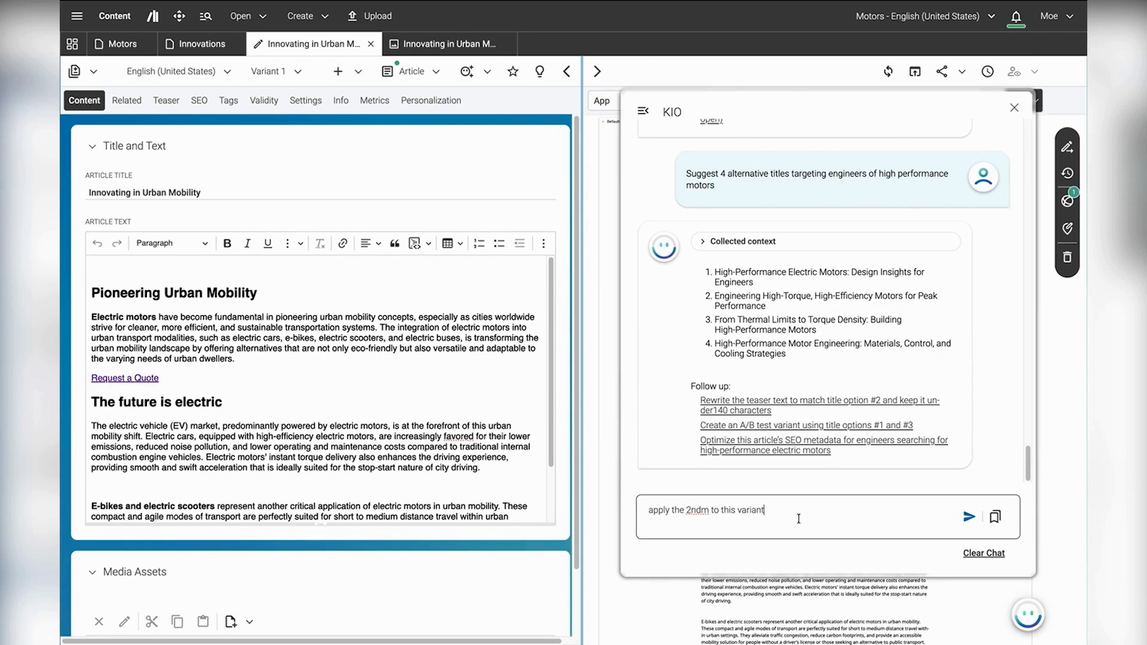
key("Return")
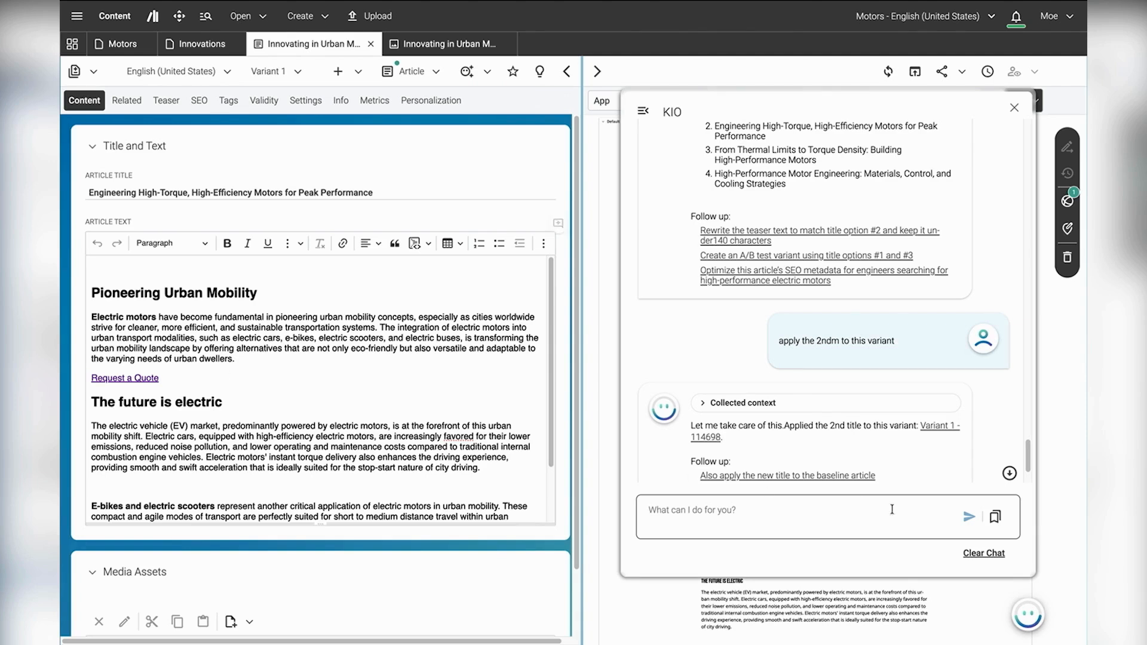
Step: Send KIO the saved prompt "rewrite the 1st paragraph to be more compelling for high performance motors enthusiasts"
left_click(1001, 521)
left_click(863, 440)
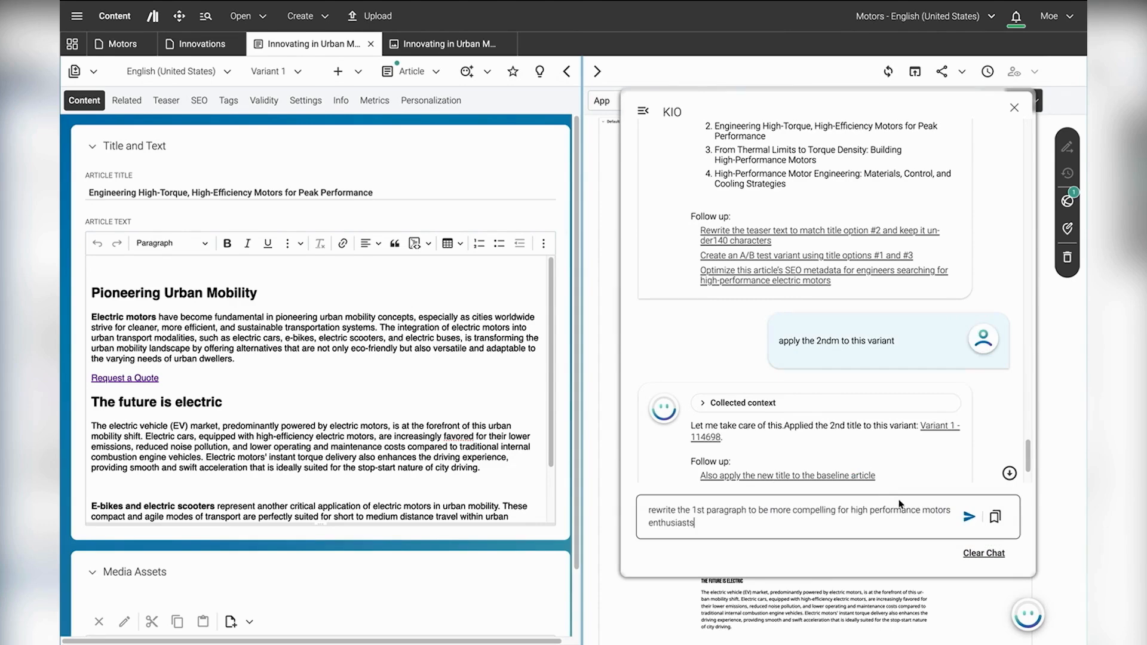
key("Return")
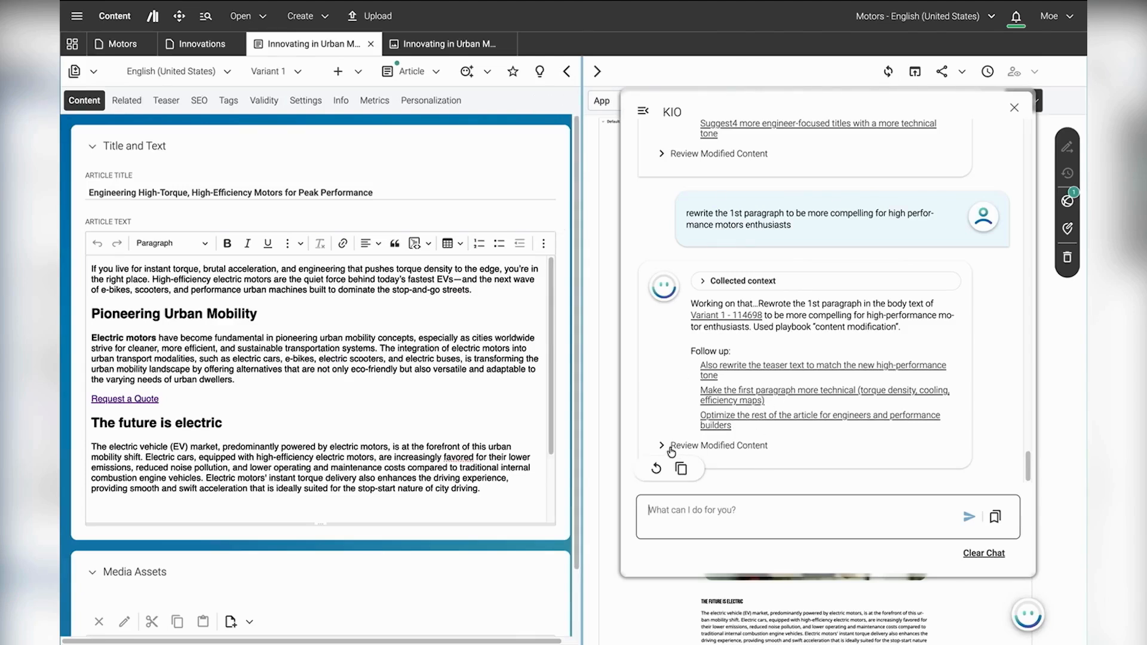
Step: Review KIO's modified content in the version diff of Variant 1, enlarging the compared article text, and exit the comparison
left_click(669, 451)
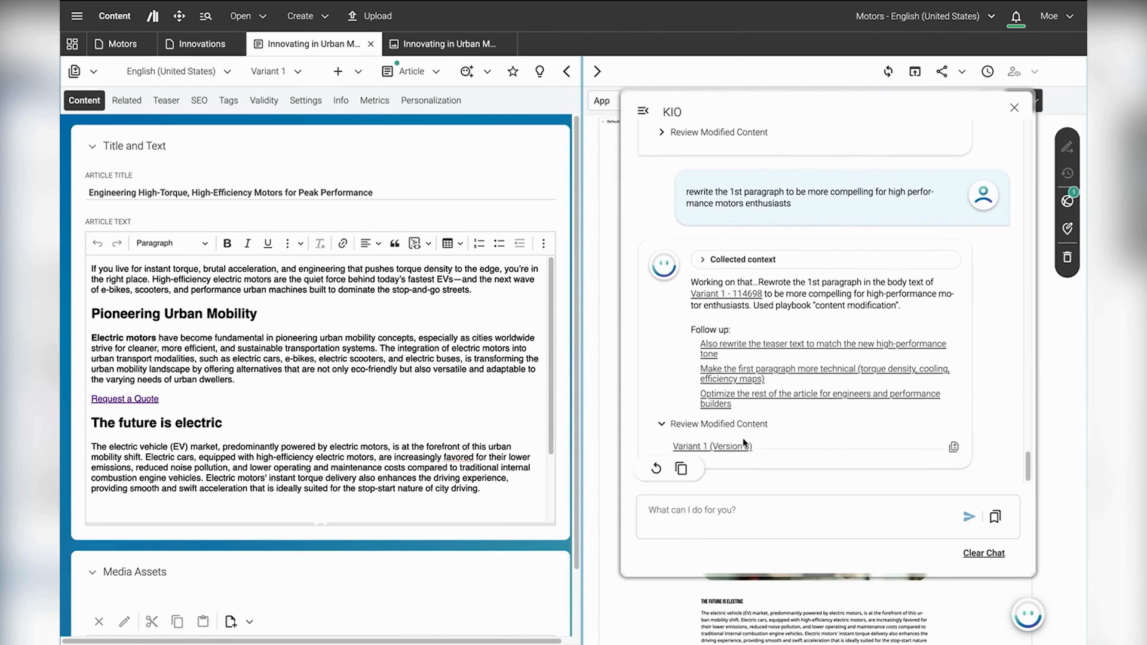
left_click(952, 448)
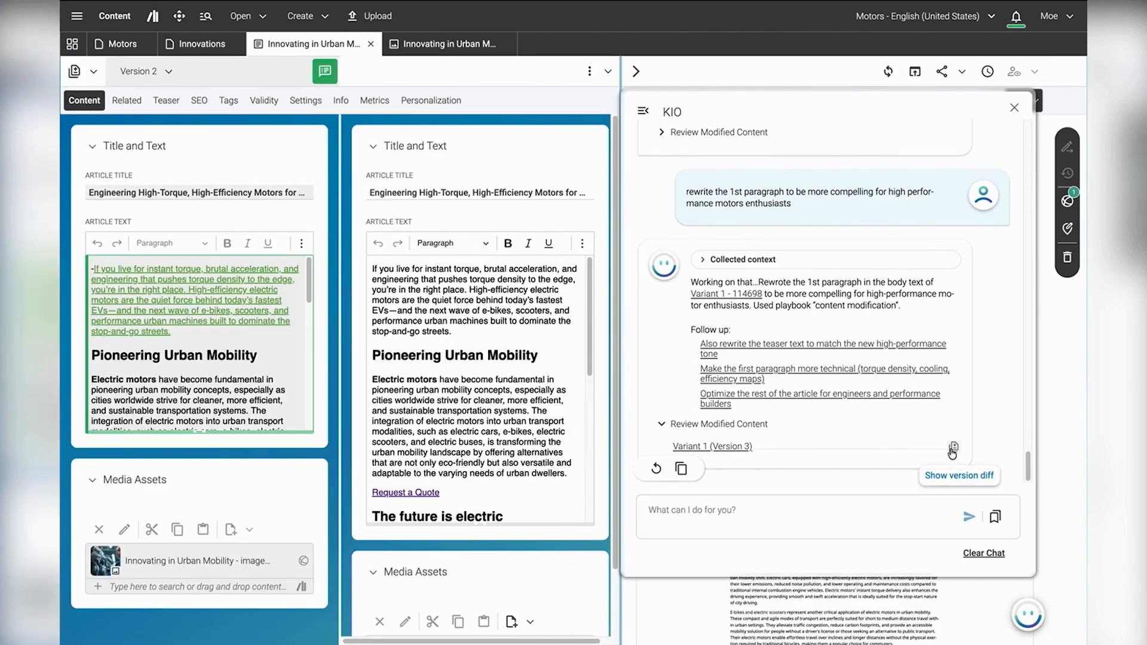
left_click_drag(303, 431, 294, 507)
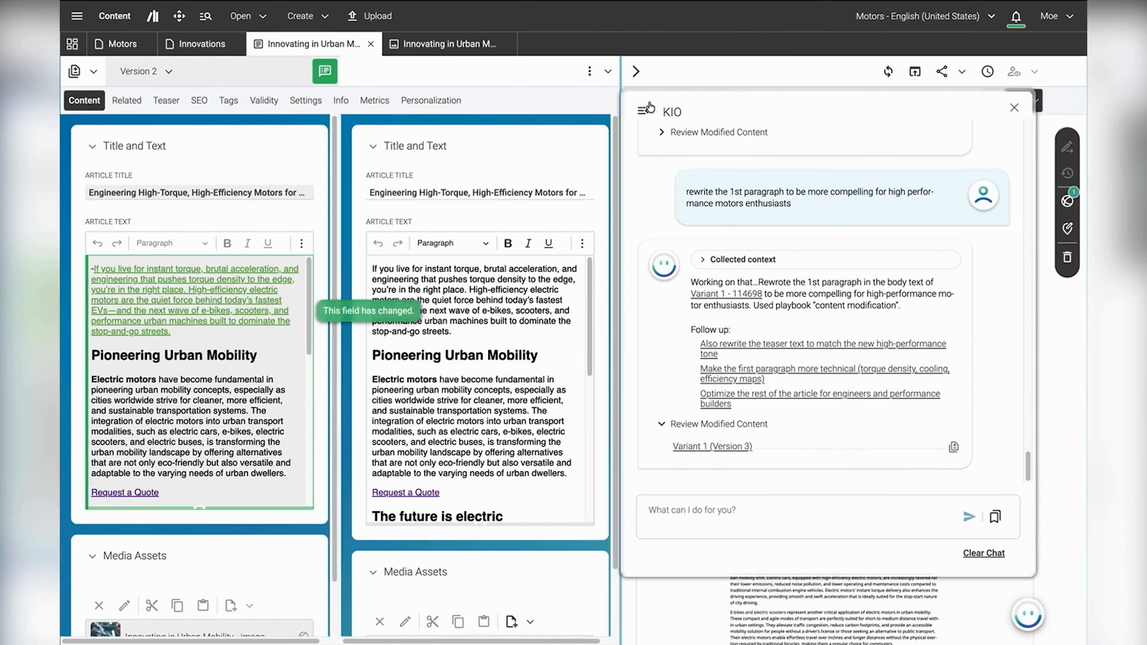
left_click(607, 73)
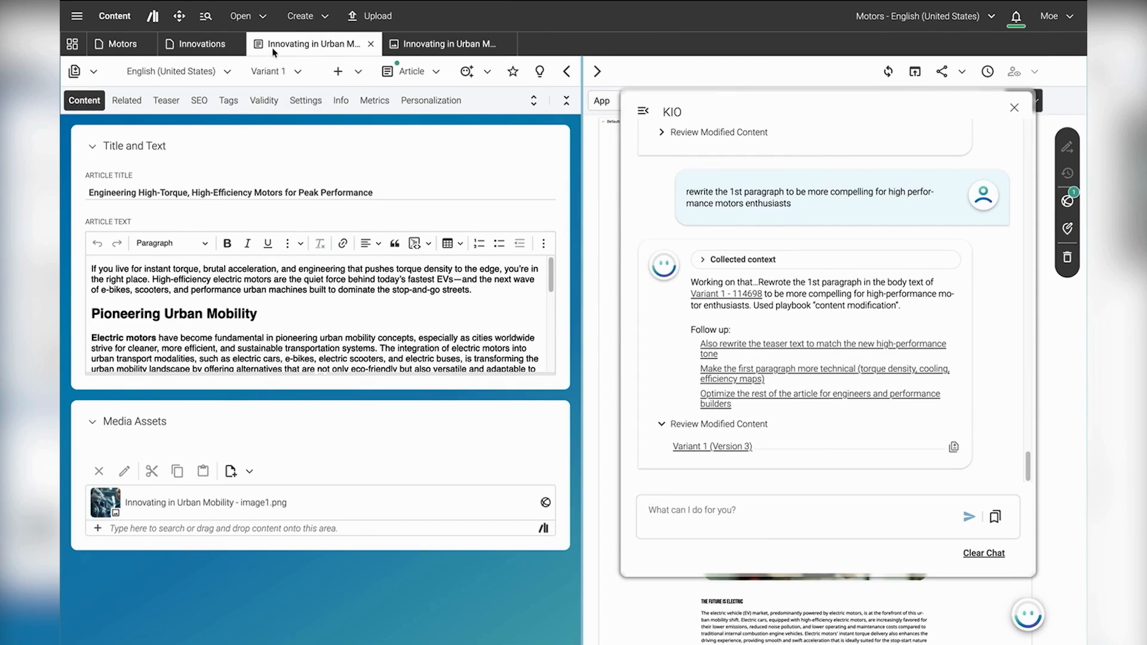
Step: Open a saved picture search in the library and run a keyword search for "people with glasses"
left_click(261, 22)
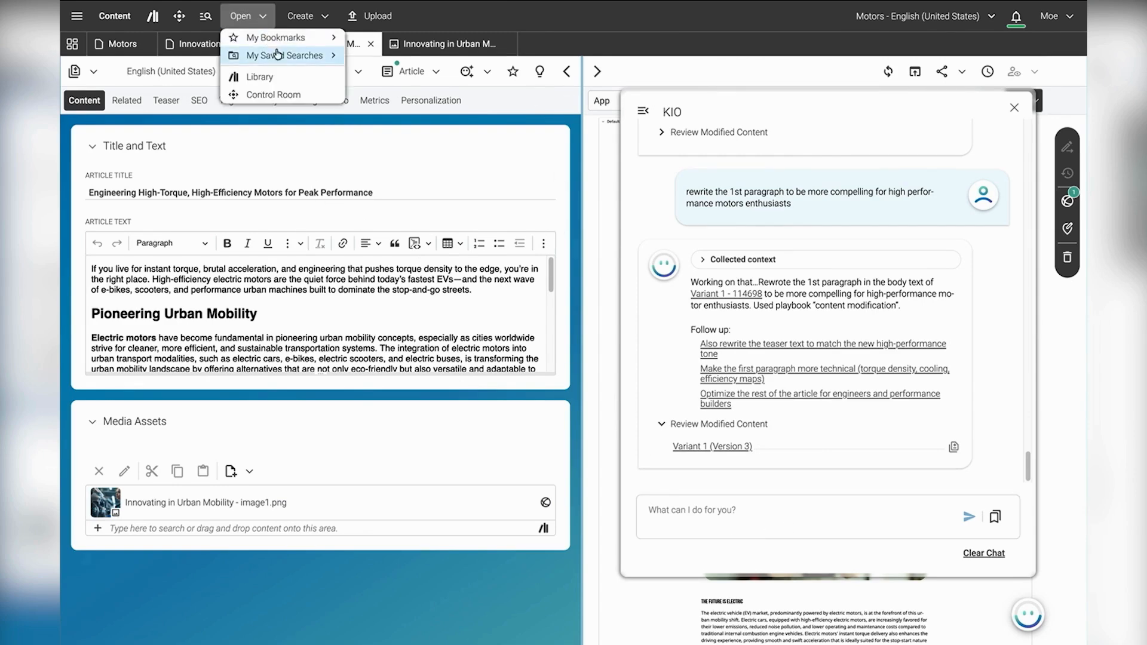
mouse_move(311, 55)
left_click(395, 89)
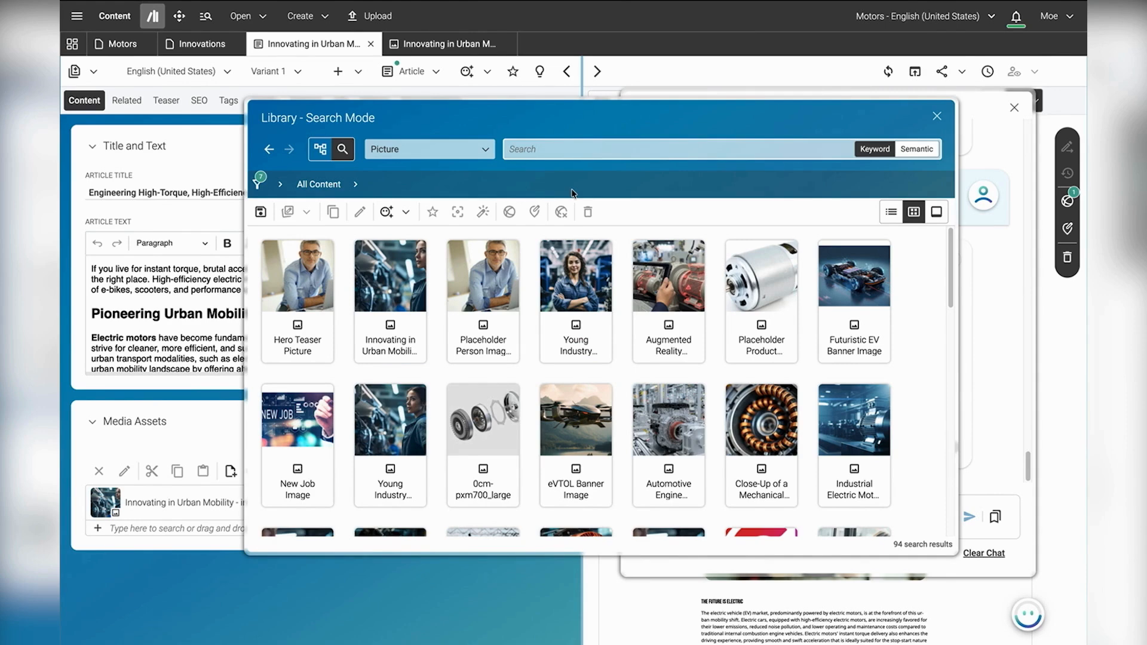
type("people with. glasses")
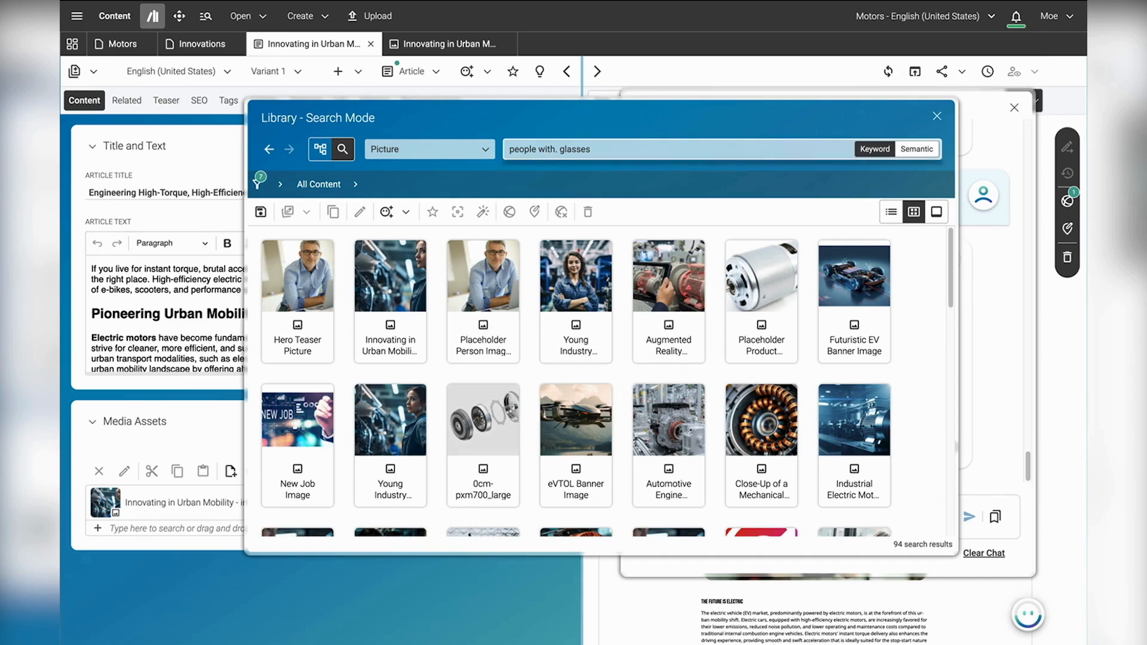
left_click(557, 151)
key("BackSpace")
key("Return")
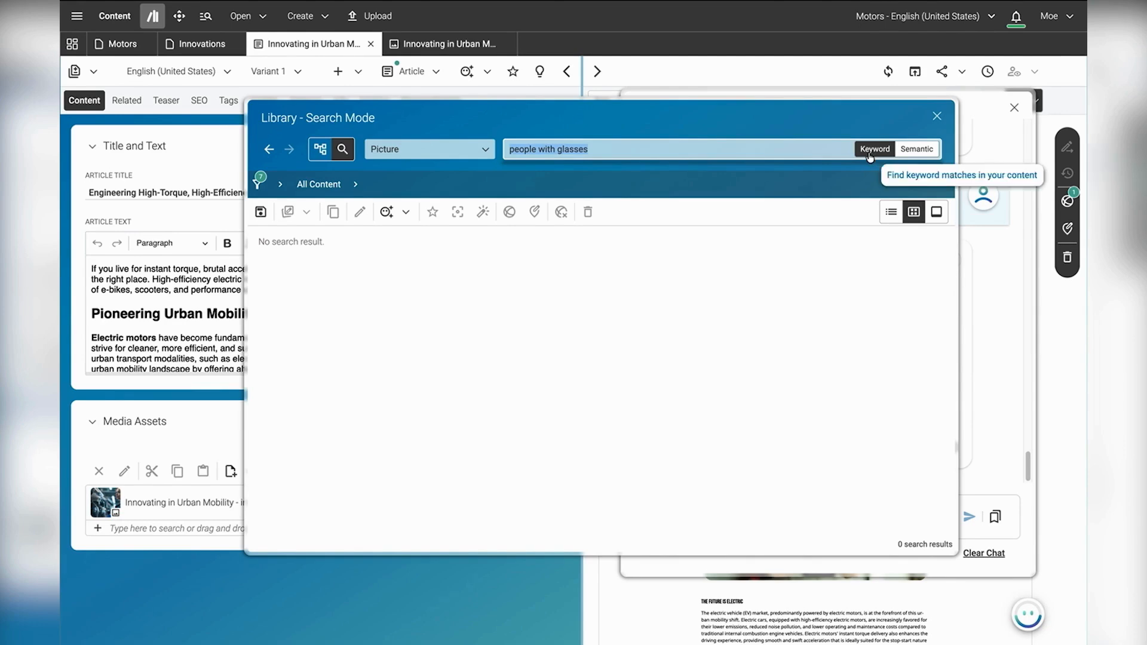
Step: Switch the library to semantic search for "people with glasses" and replace the query with "smiling people"
left_click(908, 154)
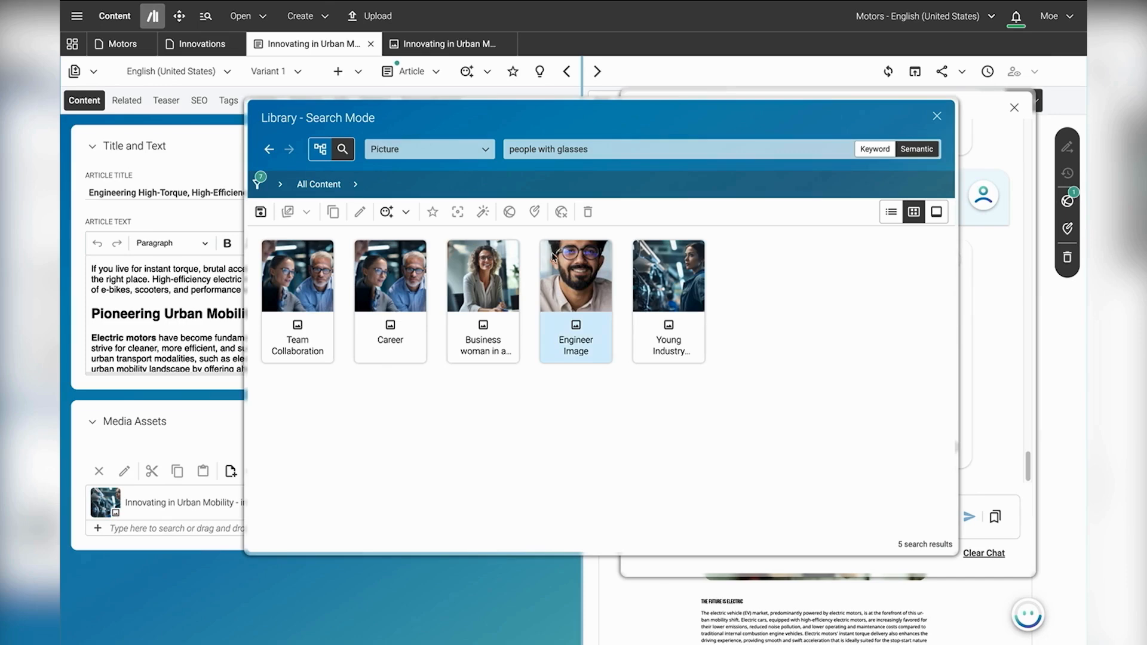
left_click(618, 155)
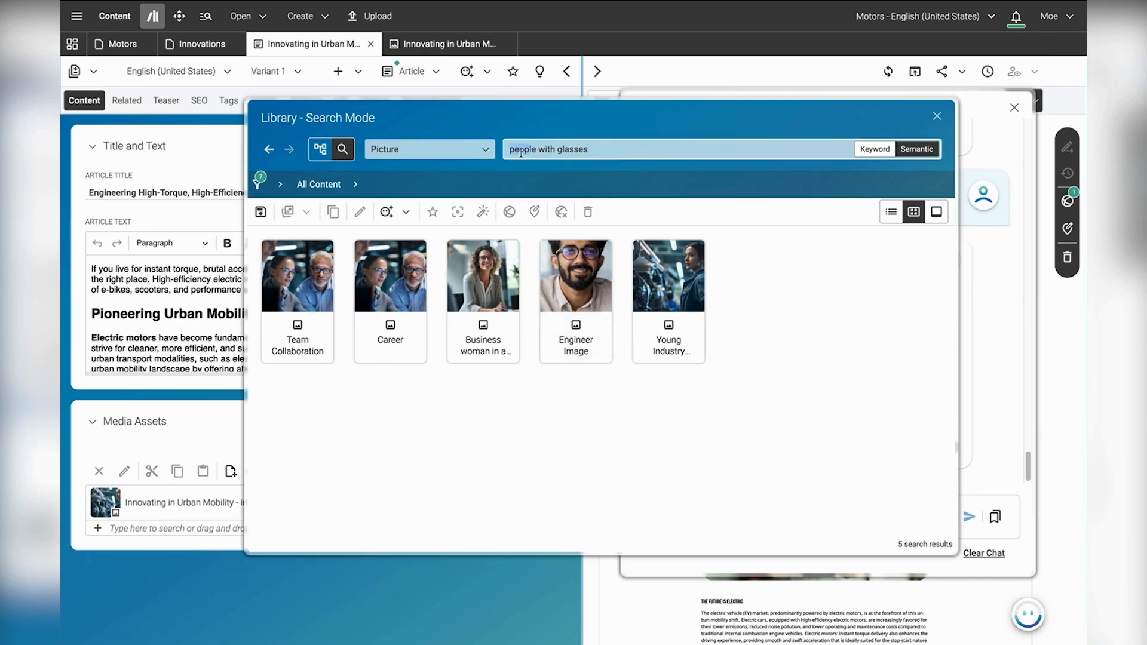
key("ctrl+a")
type("smiling people")
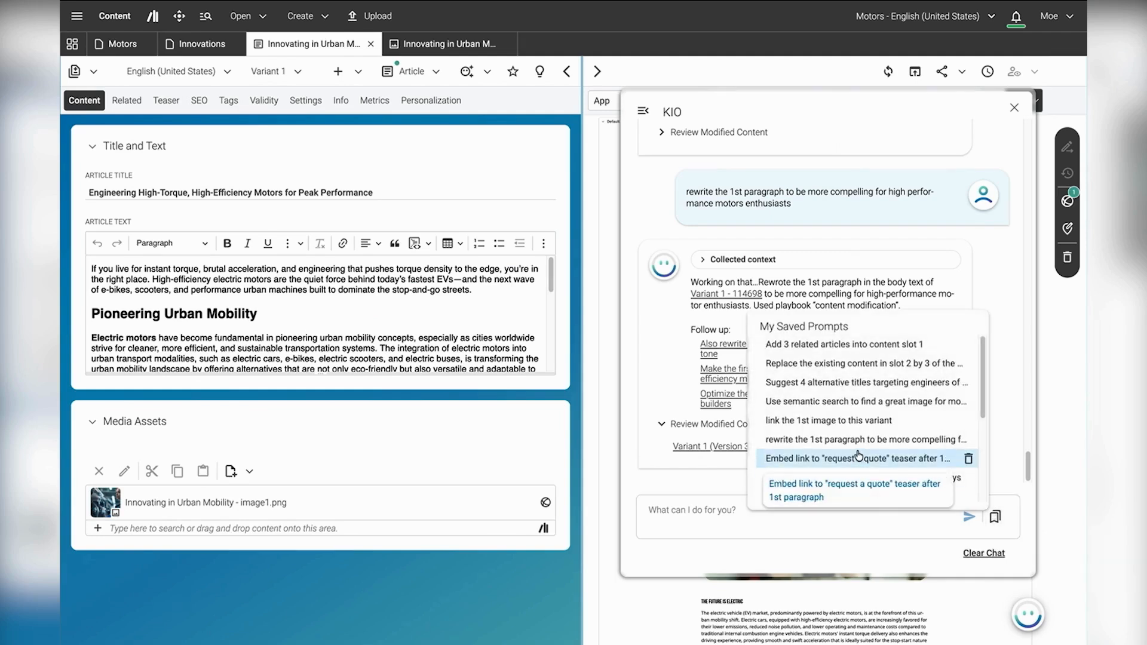
Step: Send KIO the saved prompt "Use semantic search to find a great image for motor innovations"
scroll(854, 451, "down", 1)
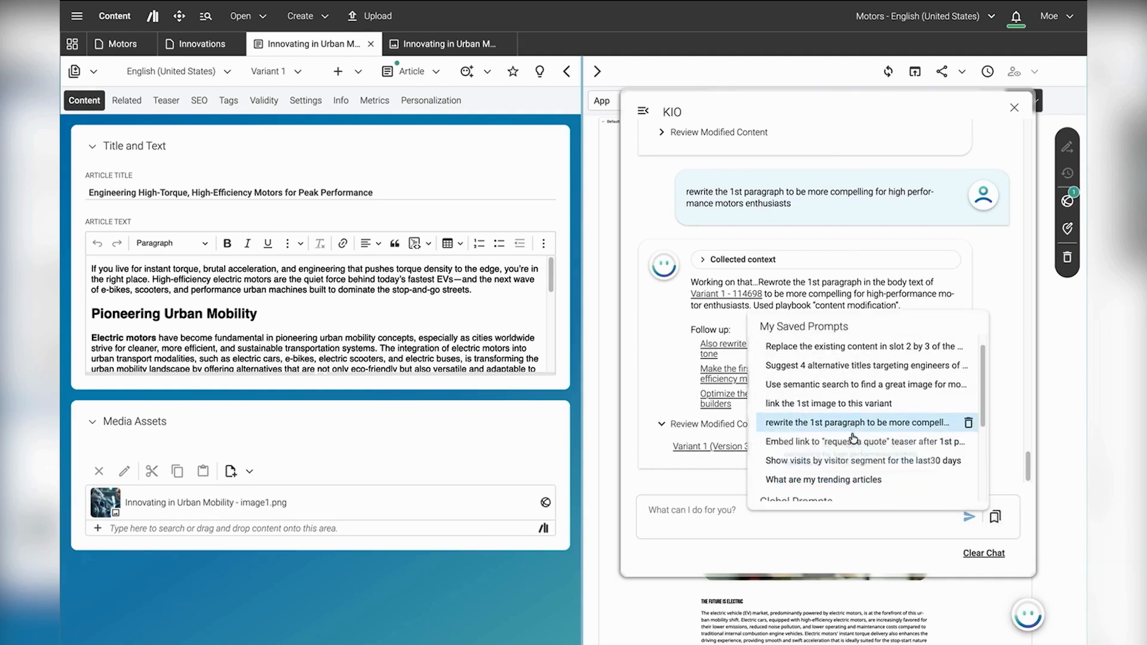
left_click(838, 386)
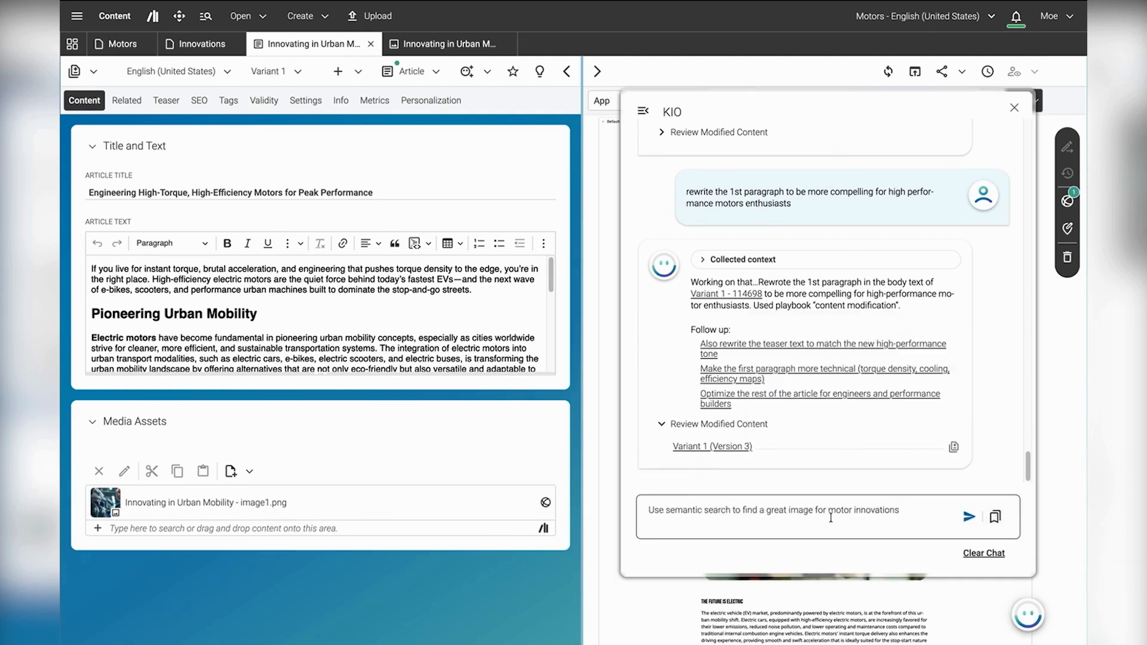
left_click(970, 520)
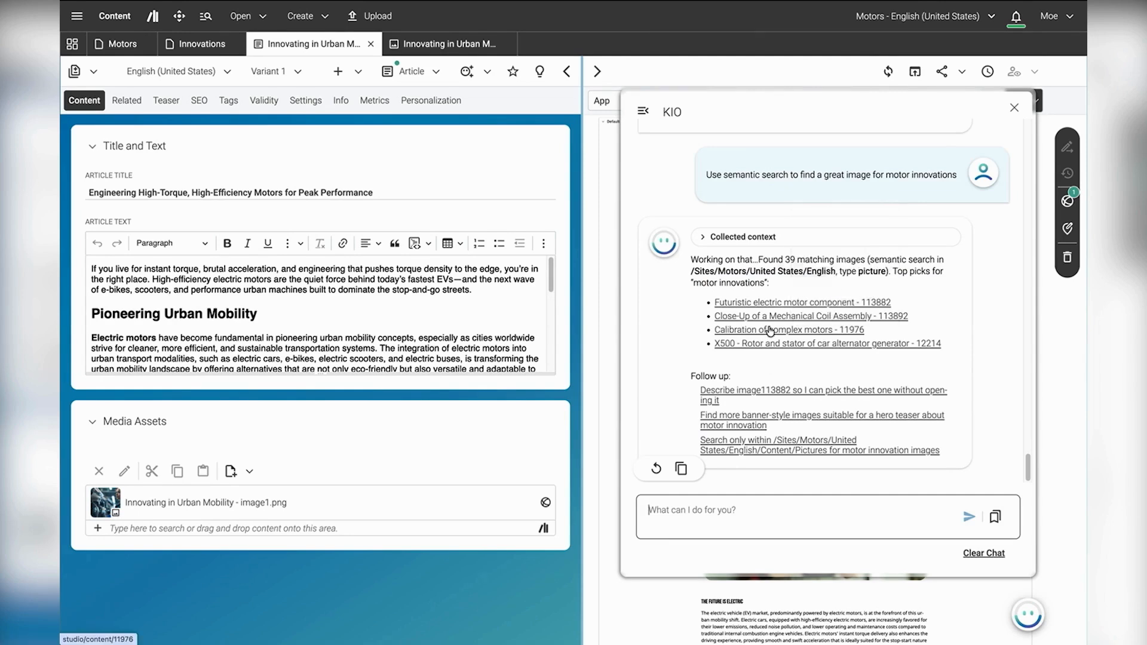
Step: Send KIO the saved prompt "link the 1st image to this variant"
mouse_move(763, 305)
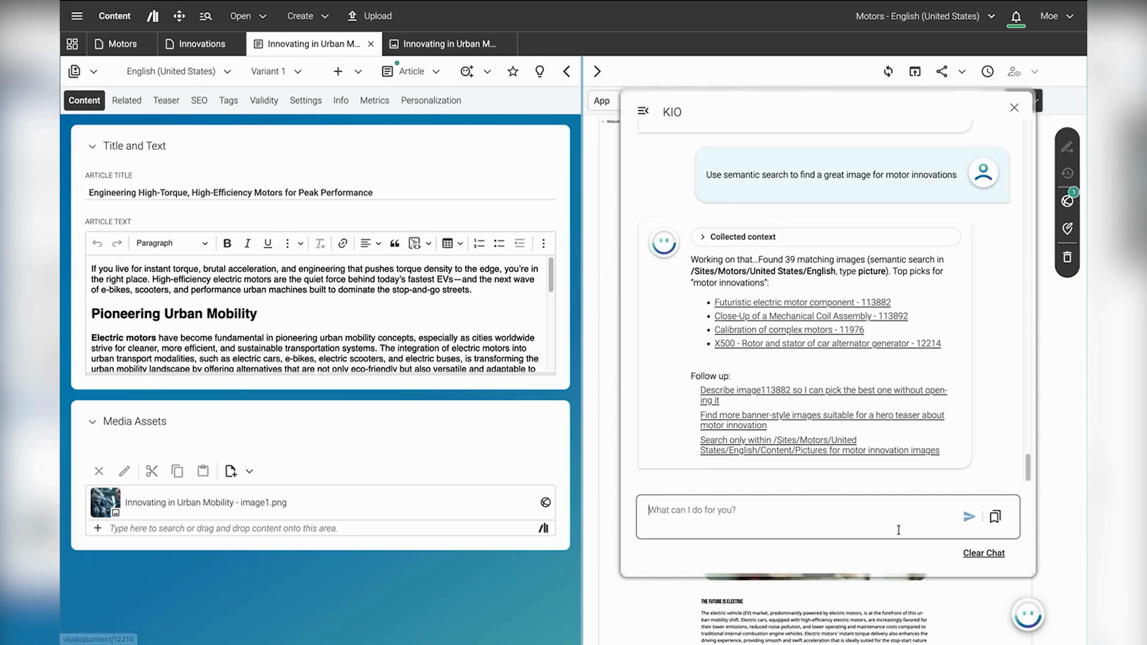
left_click(1002, 526)
left_click(859, 418)
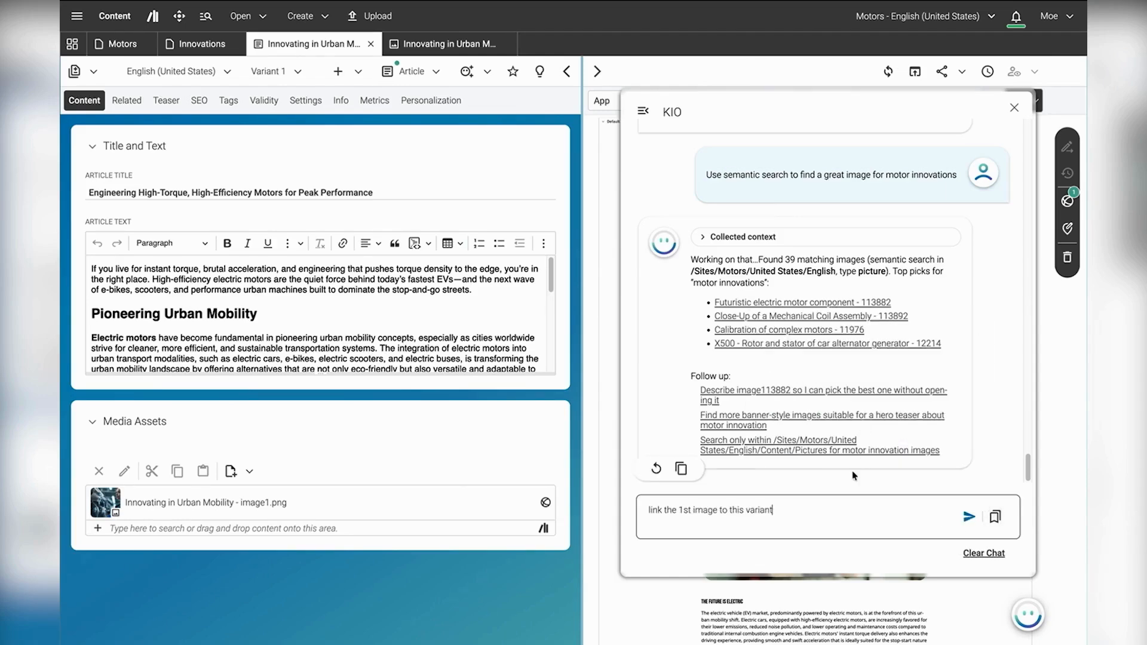
left_click(969, 517)
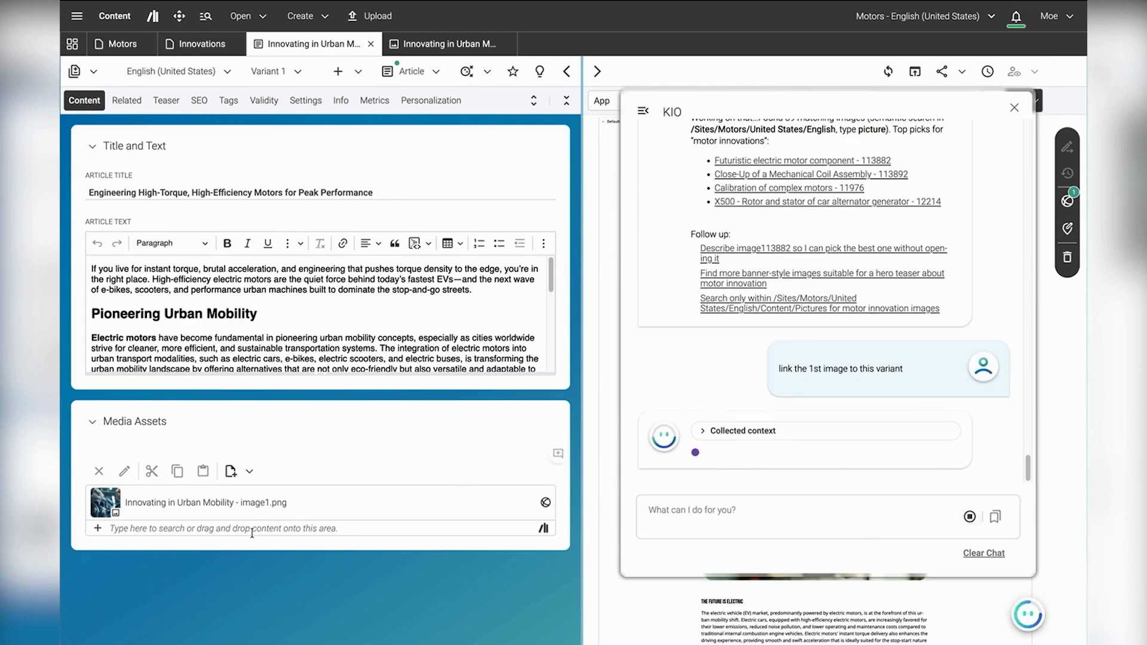
mouse_move(434, 514)
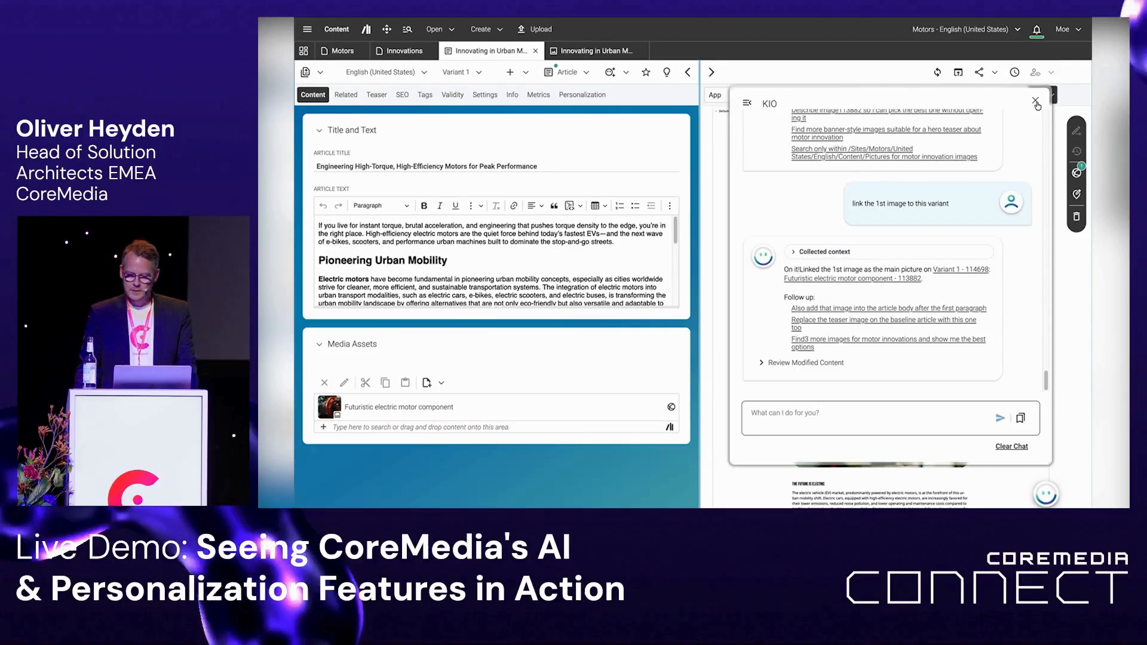
Step: Close the KIO chat and check the variant's new title, picture and first paragraph in the page preview
left_click(1013, 107)
scroll(790, 274, "down", 1)
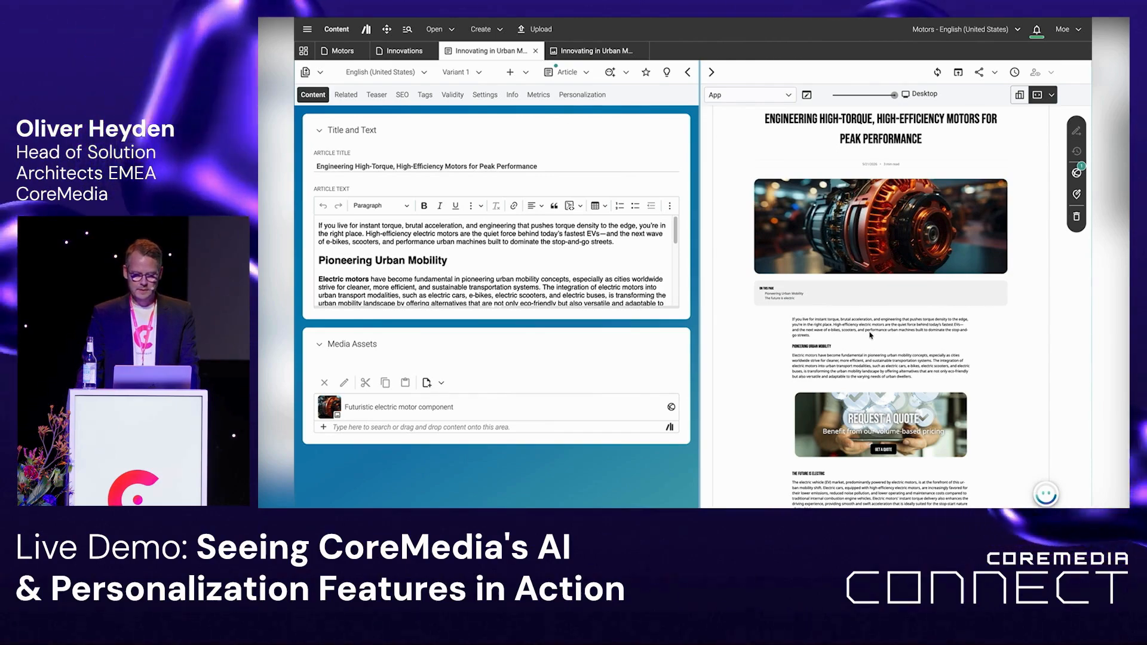
key("super+Tab")
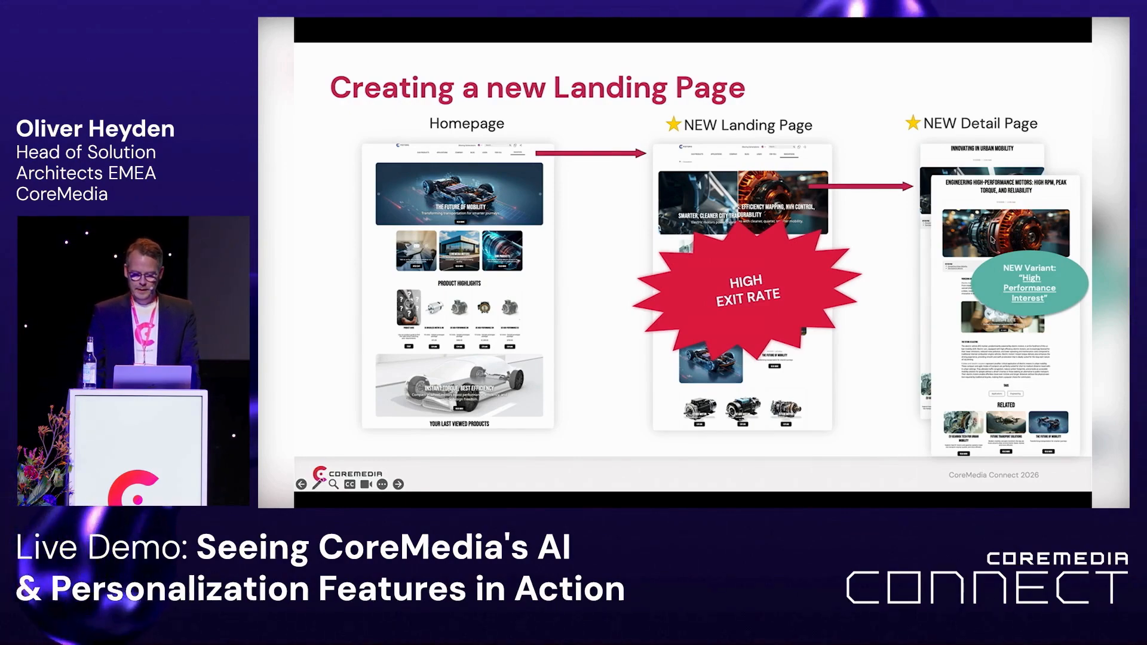
key("super+Tab")
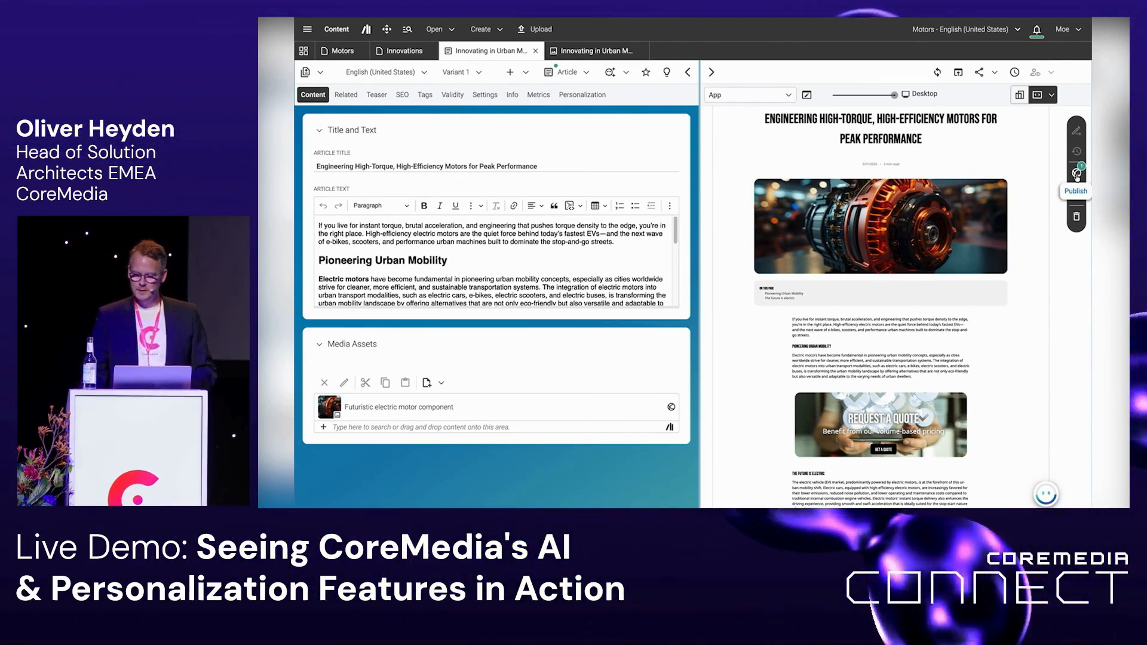
Step: Publish Variant 1 with its variant folders through a Direct Publication workflow
left_click(1077, 175)
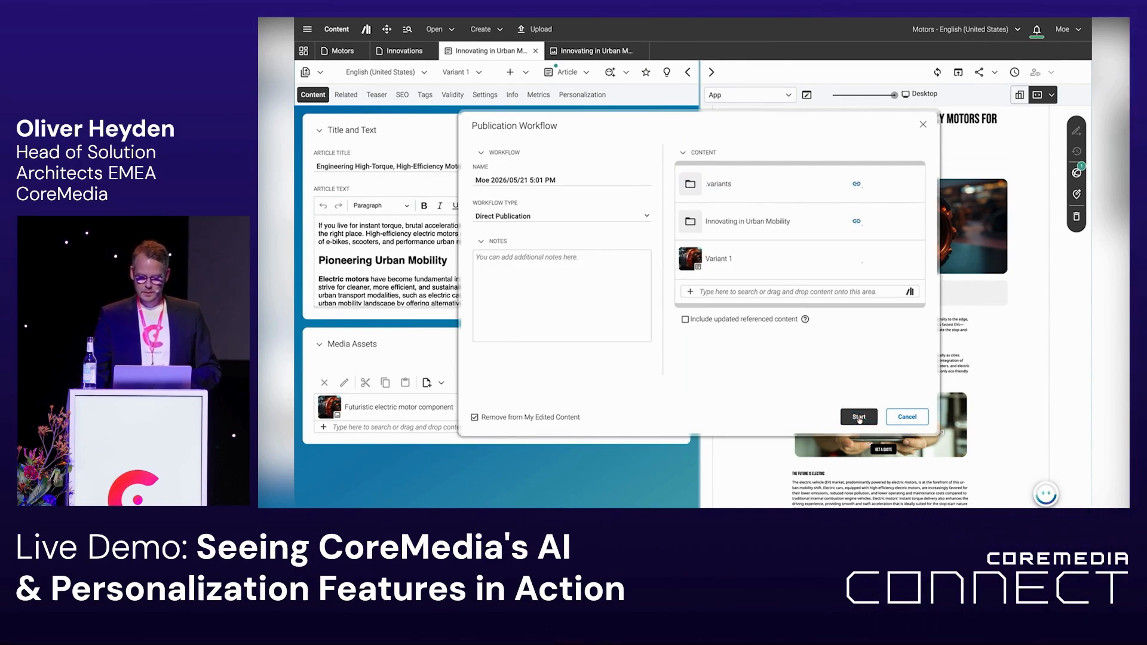
left_click(858, 417)
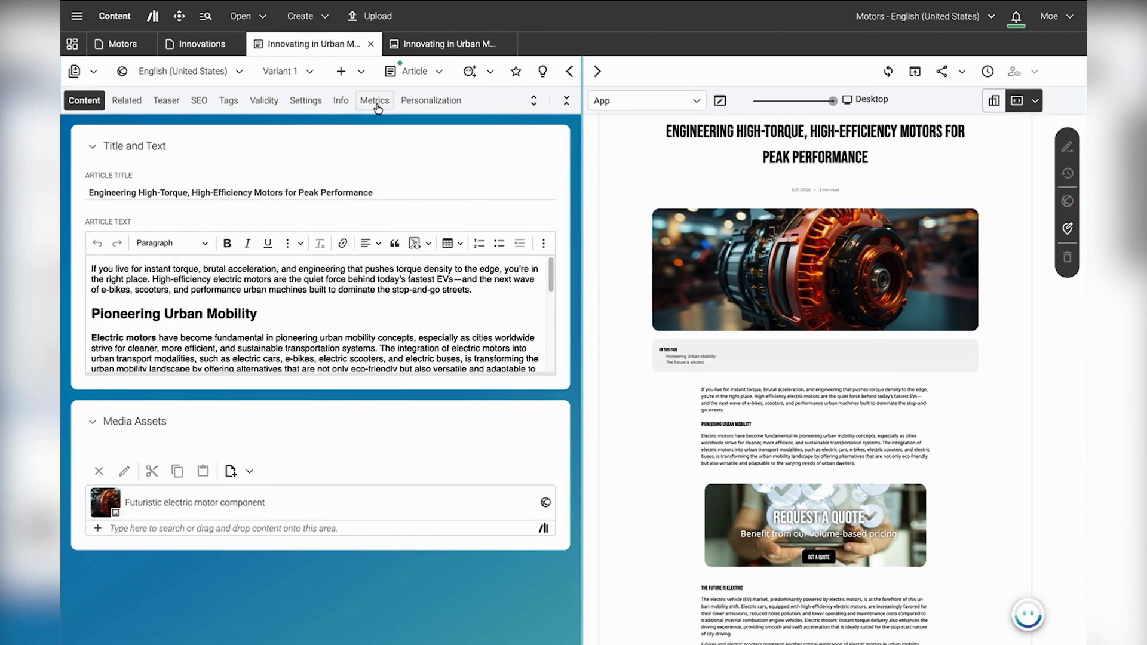
Step: Open the baseline metrics filtered for this variant's segments and refresh them for the After 5 Days simulation
left_click(376, 101)
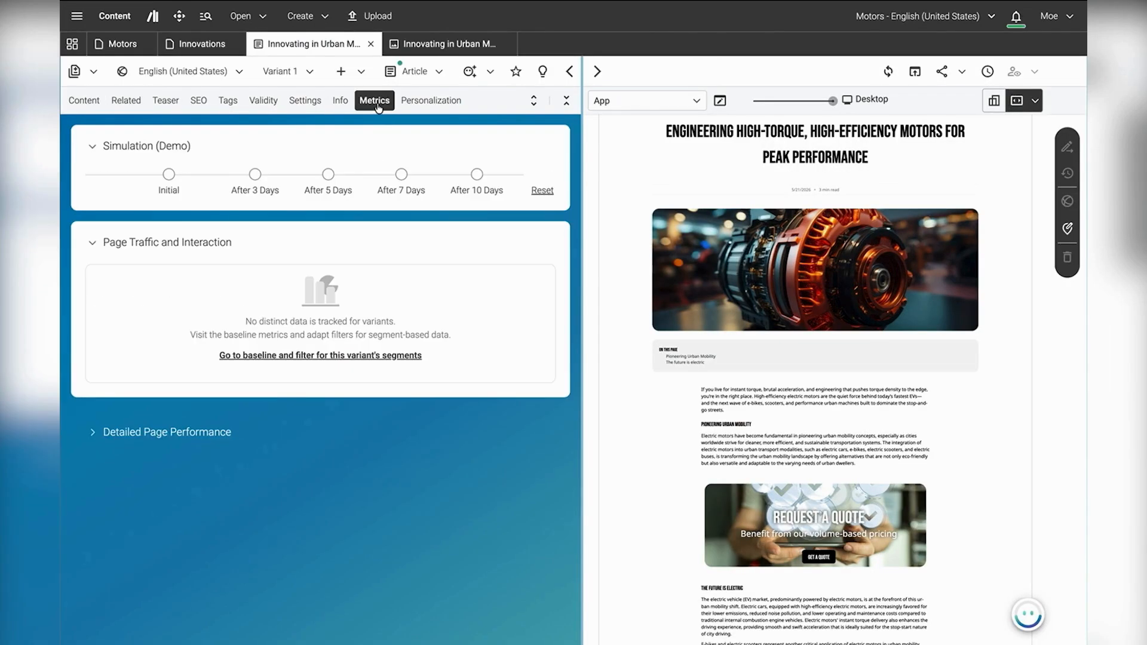
left_click(339, 359)
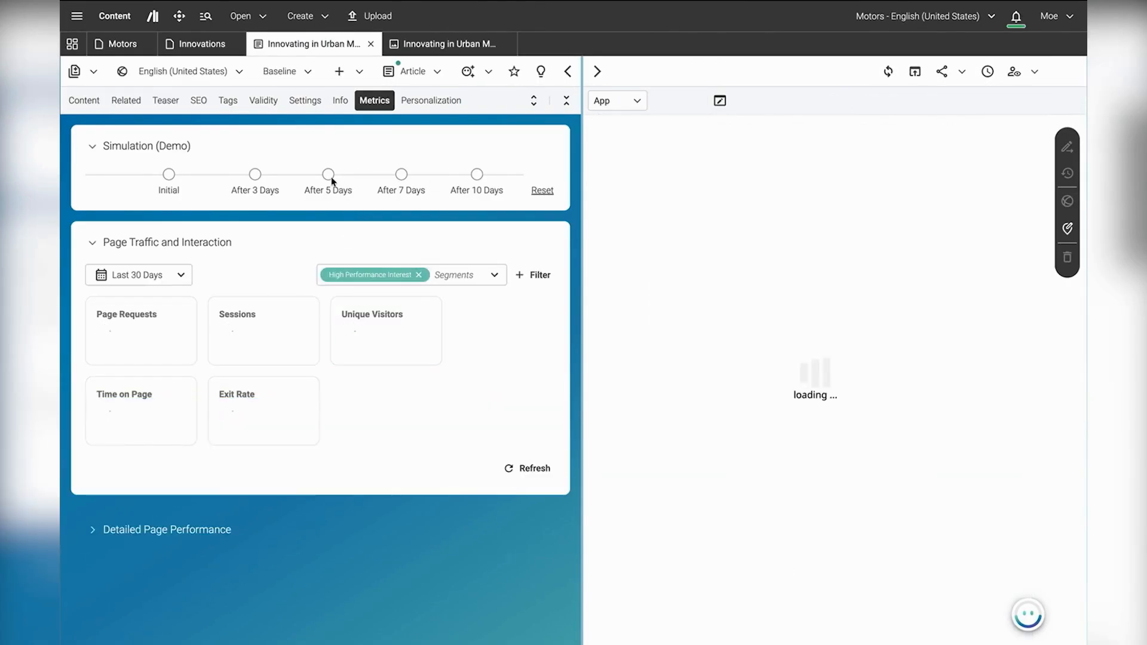
left_click(329, 174)
left_click(525, 468)
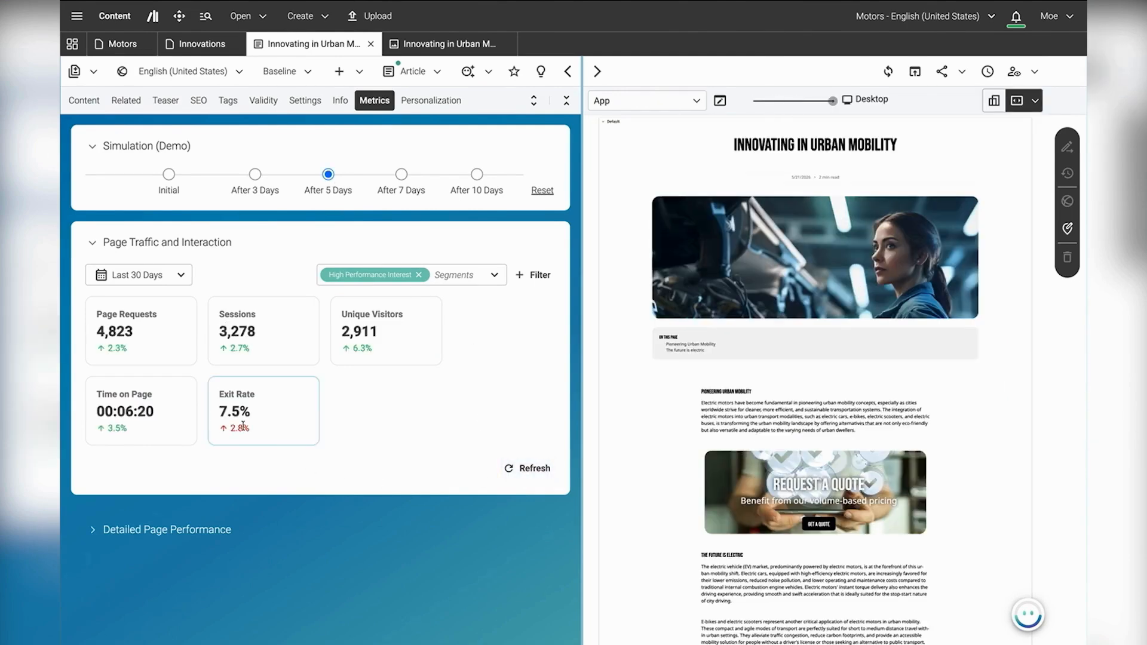
Step: Examine the page traffic metrics for the After 7 Days and After 10 Days simulations, refreshing them each time
left_click(547, 467)
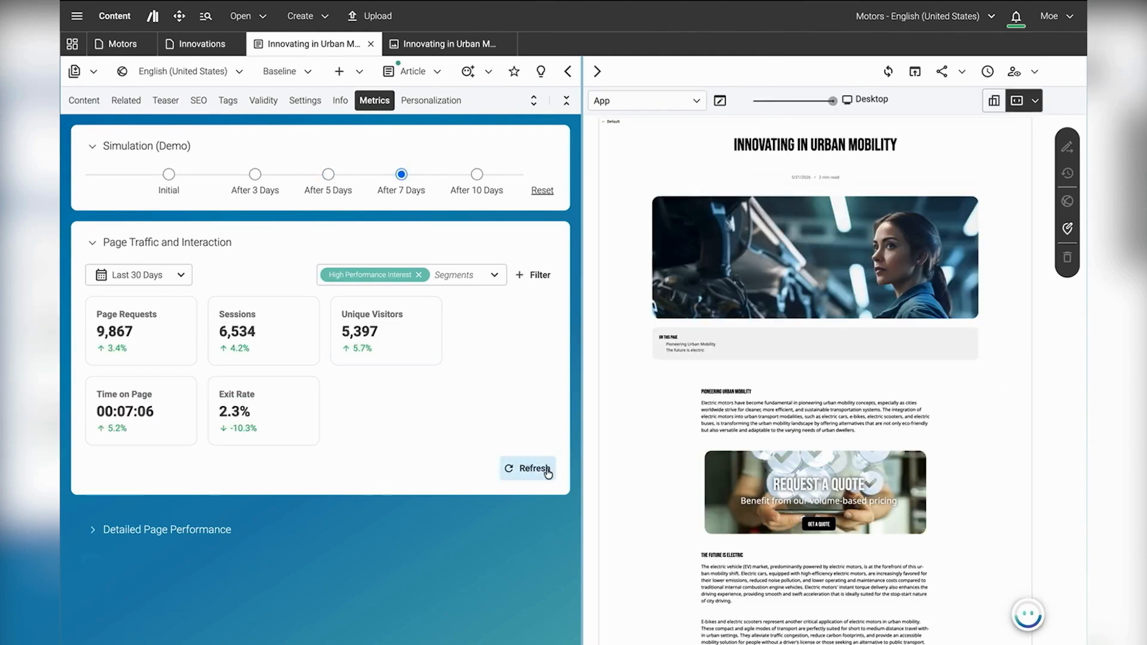
left_click(481, 174)
left_click(502, 470)
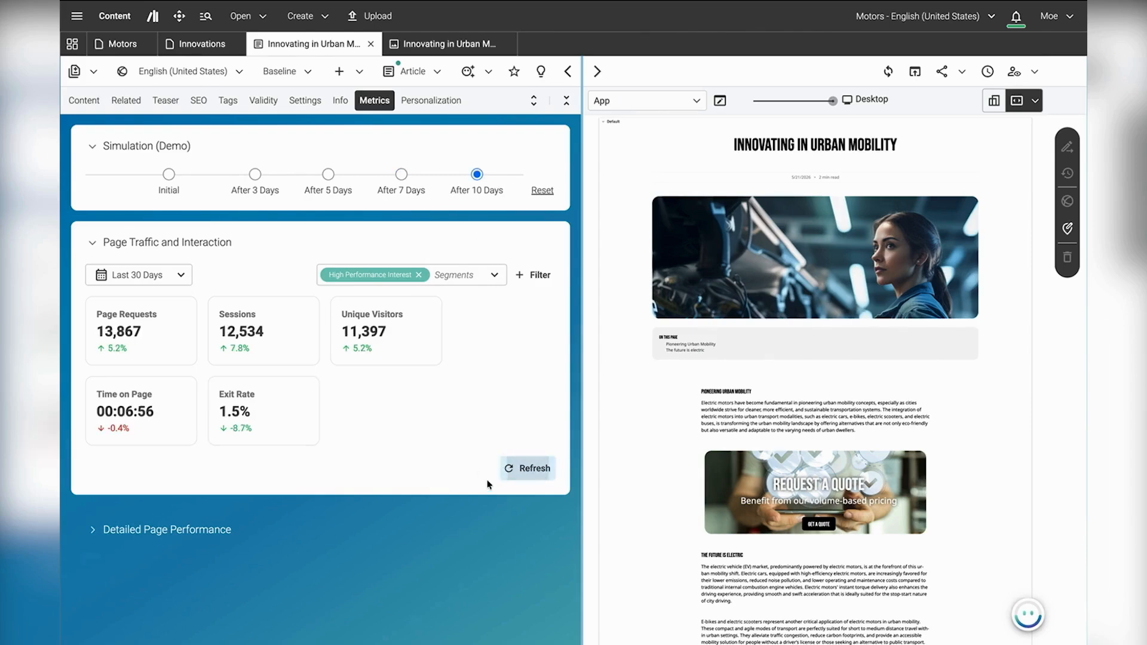